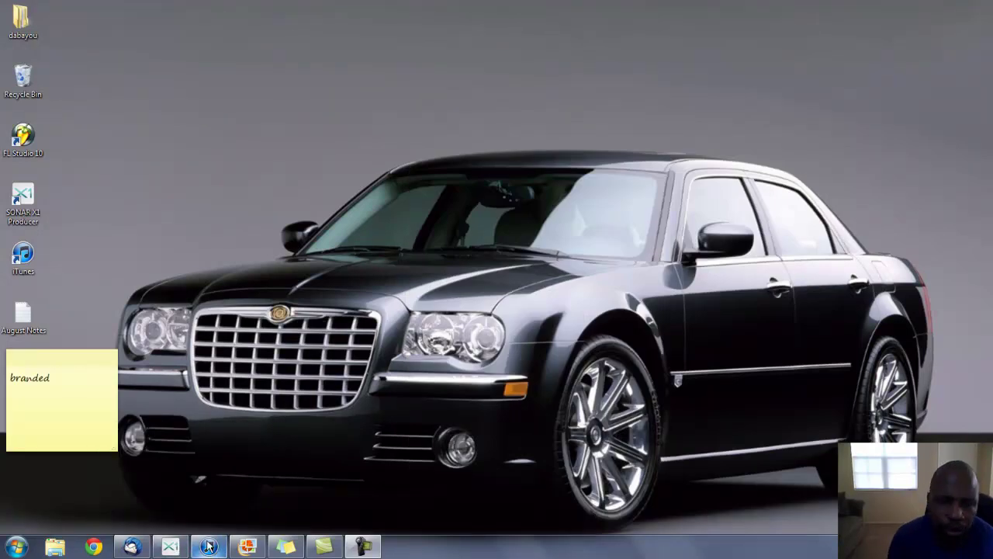
Step: Switch to the SONAR X1 project and minimize the Reaktor5 1 synth window to reveal the track view
{"action": "left_click", "coordinate": [172, 547]}
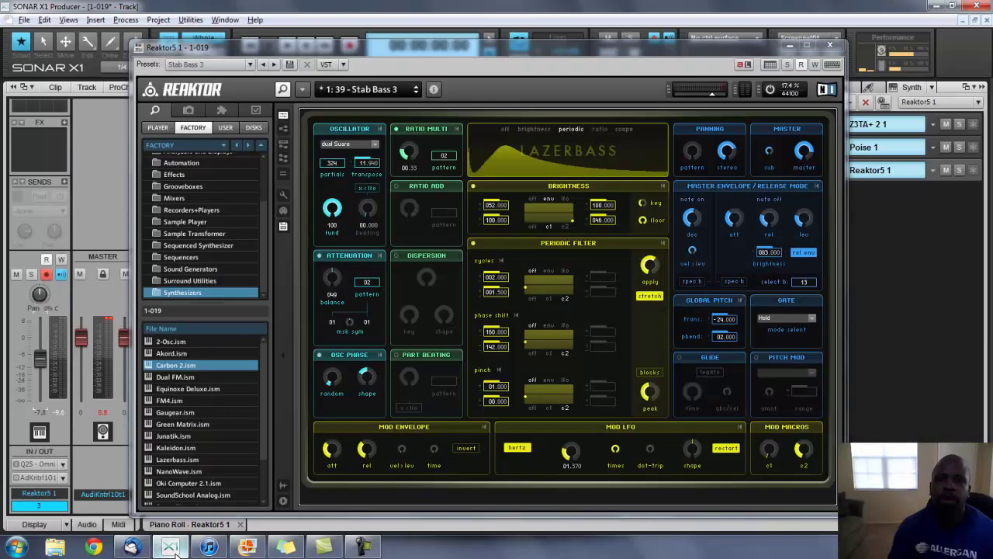
{"action": "left_click", "coordinate": [789, 46]}
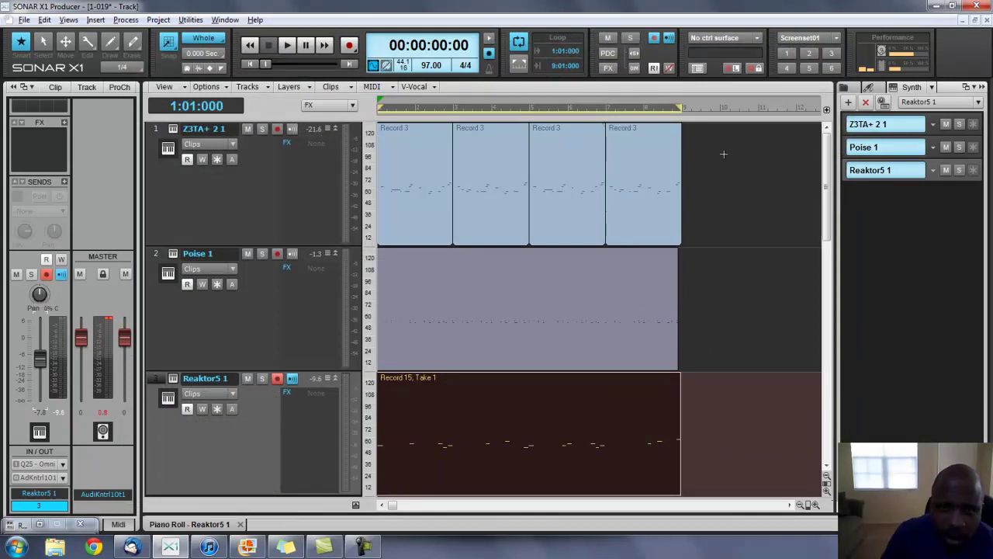
Step: Solo the Z3TA+ 2 1 track to audition its synth interface, and close the synth and unsolo the track when done
{"action": "left_click", "coordinate": [261, 129]}
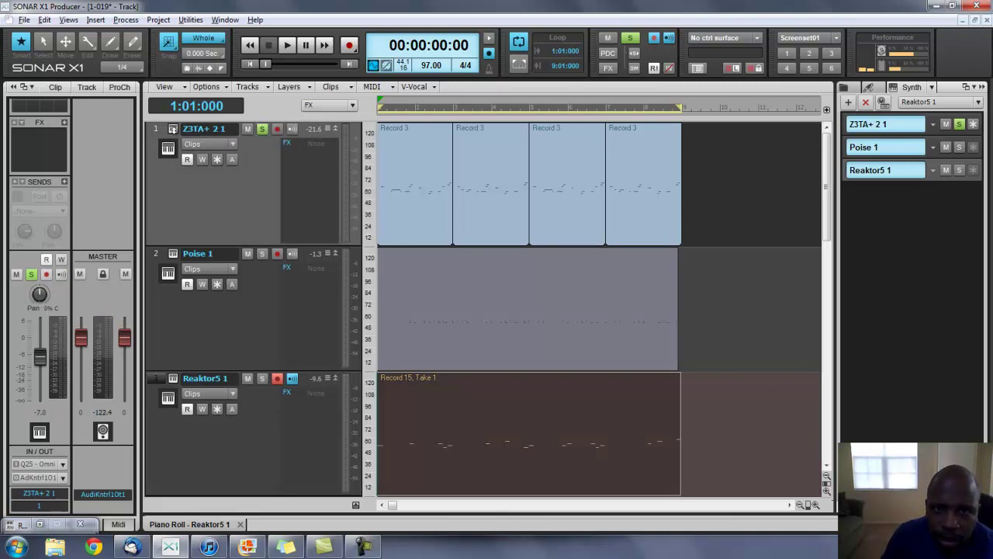
{"action": "left_click", "coordinate": [173, 129]}
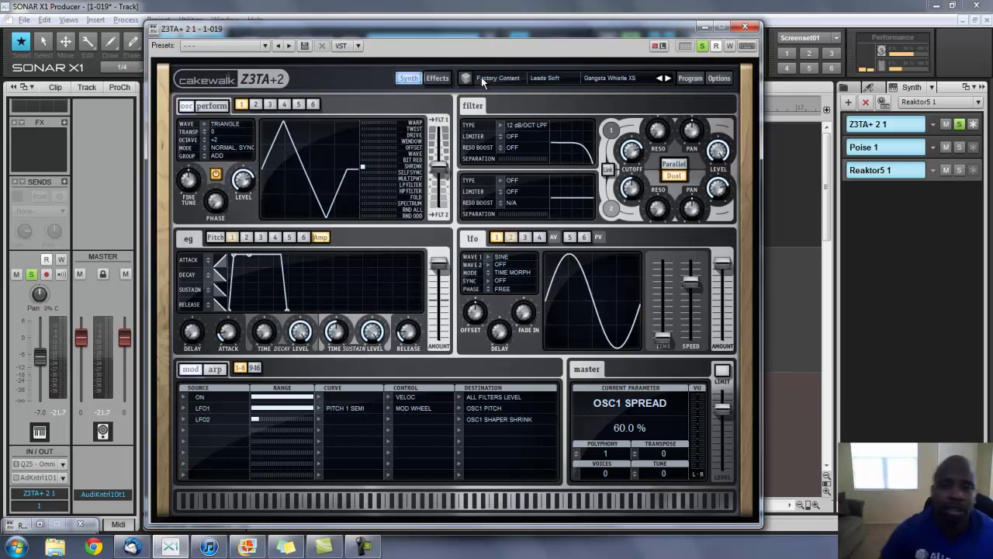
{"action": "left_click", "coordinate": [742, 27]}
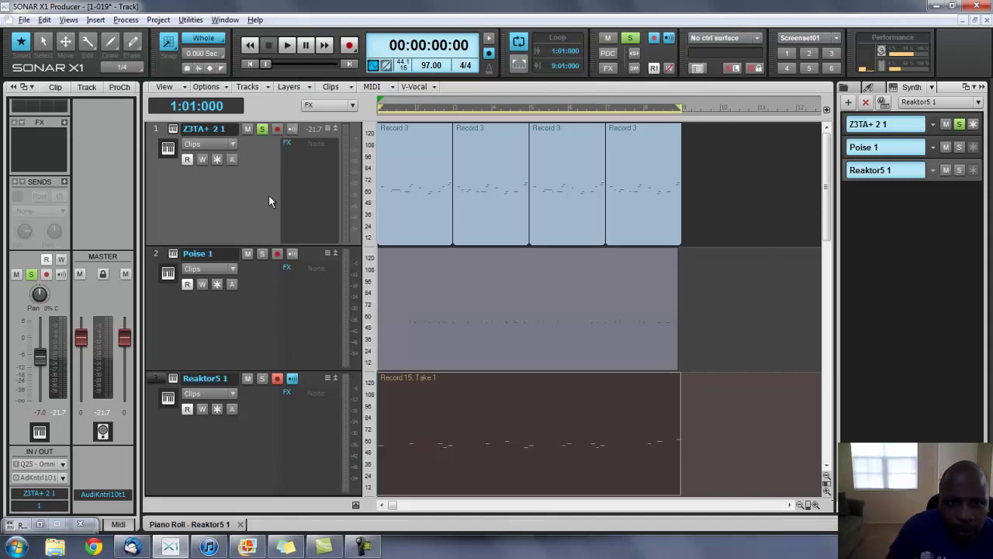
{"action": "left_click", "coordinate": [263, 129]}
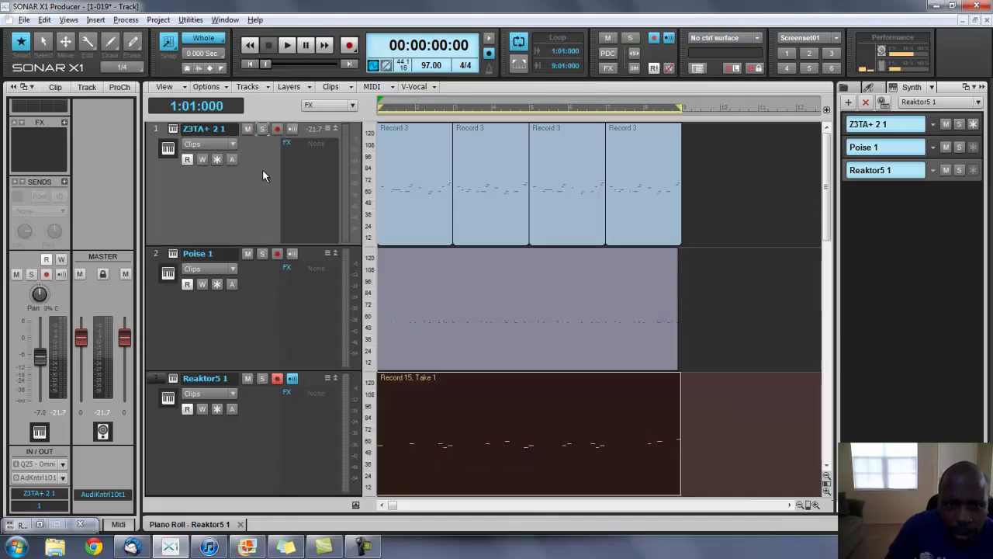
Step: Arm the Poise 1 track for recording instead of Reaktor5 1, and open its drum sampler with the track soloed
{"action": "left_click", "coordinate": [274, 379]}
{"action": "left_click", "coordinate": [277, 254]}
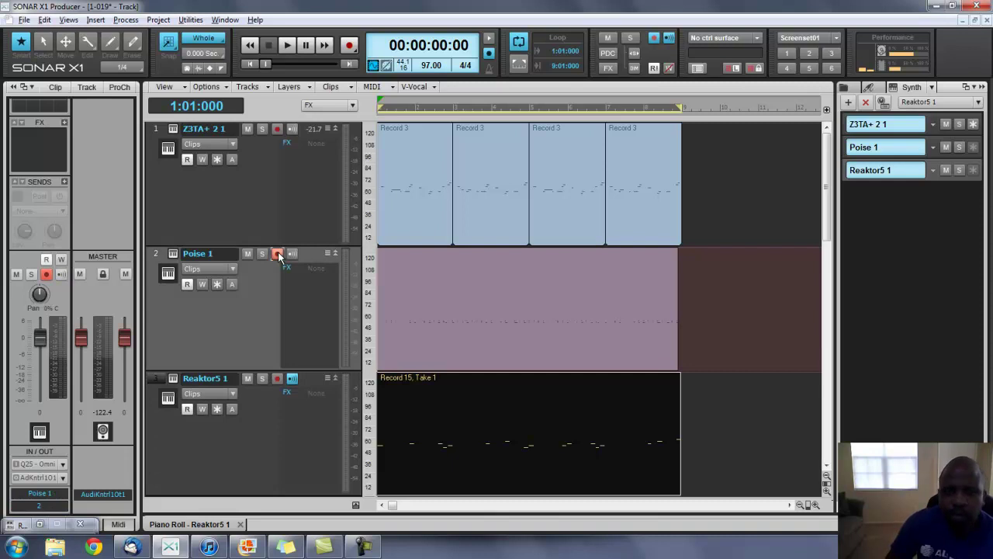
{"action": "left_click", "coordinate": [173, 254]}
{"action": "left_click_drag", "start_coordinate": [284, 159], "coordinate": [289, 80]}
{"action": "left_click_drag", "start_coordinate": [357, 37], "coordinate": [661, 221]}
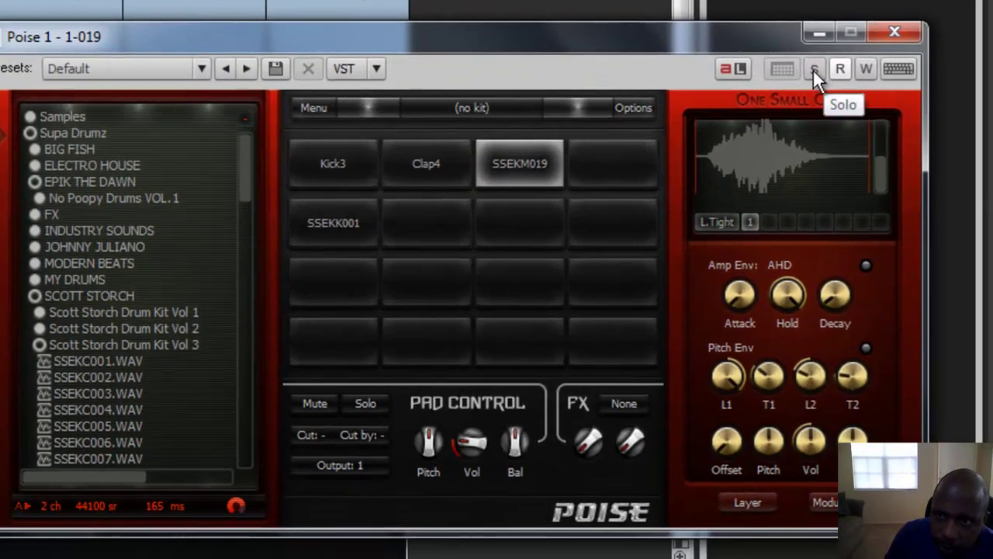
{"action": "left_click", "coordinate": [813, 69]}
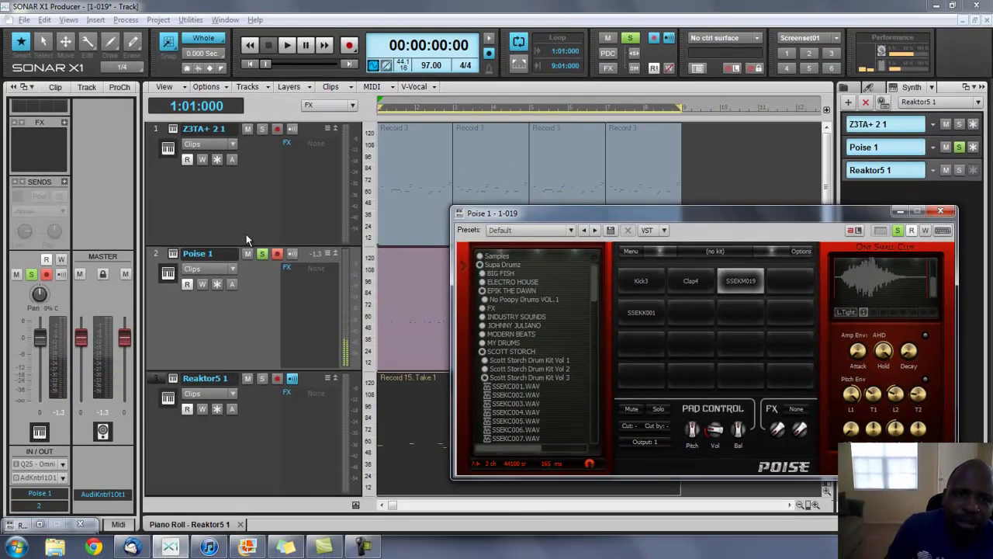
Step: Disarm the Poise 1 track, solo Z3TA+ 2 1 alongside it, and play the two tracks together
{"action": "left_click", "coordinate": [276, 130]}
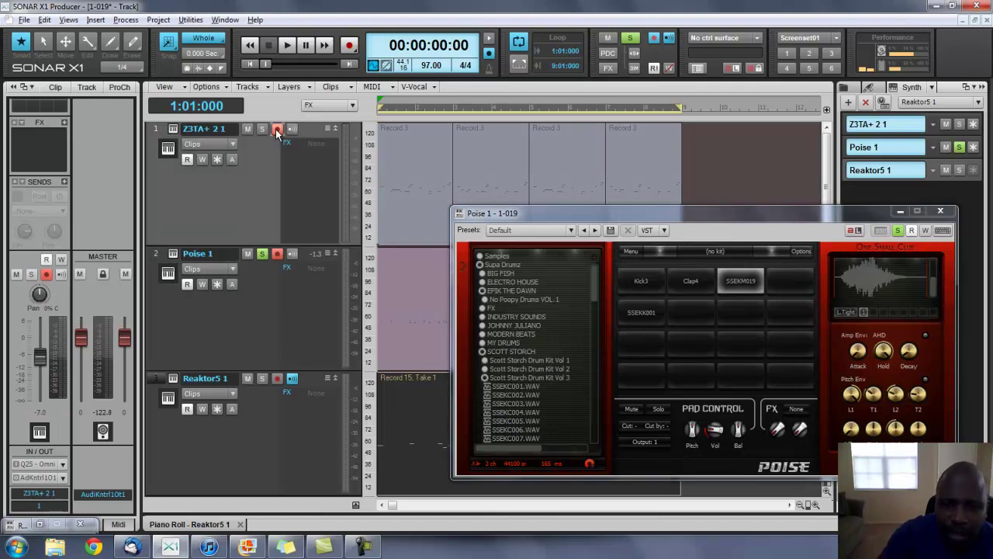
{"action": "key", "text": "space"}
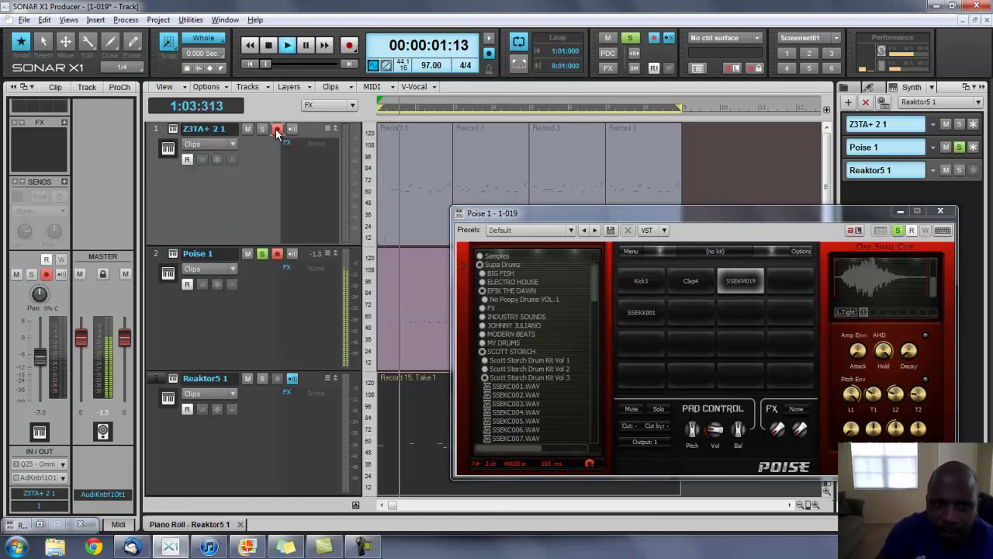
{"action": "key", "text": "space"}
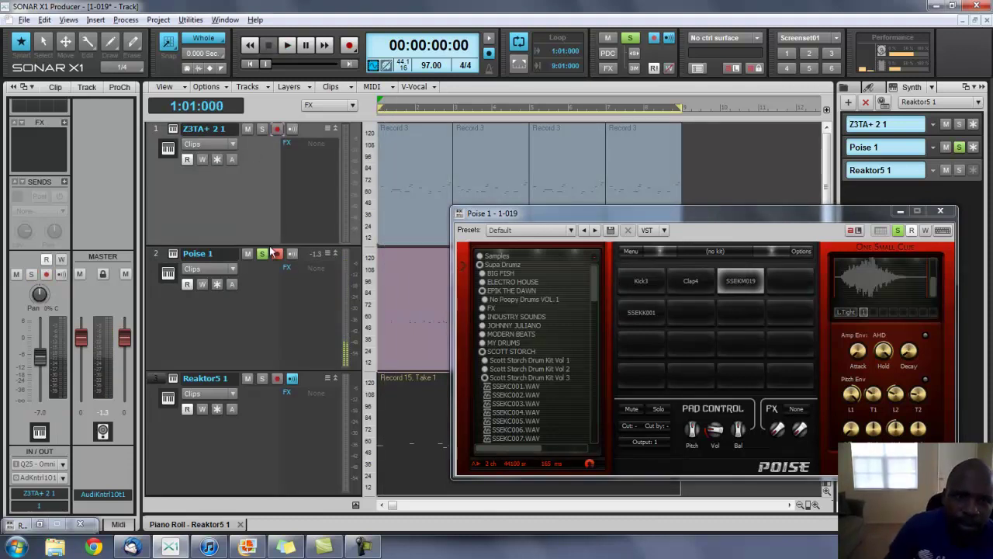
{"action": "left_click", "coordinate": [262, 130]}
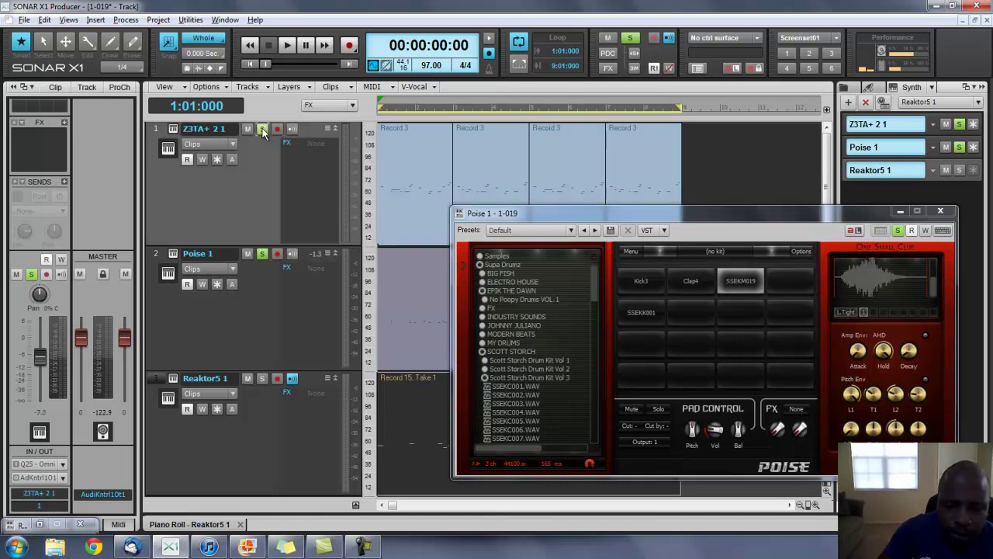
{"action": "key", "text": "space"}
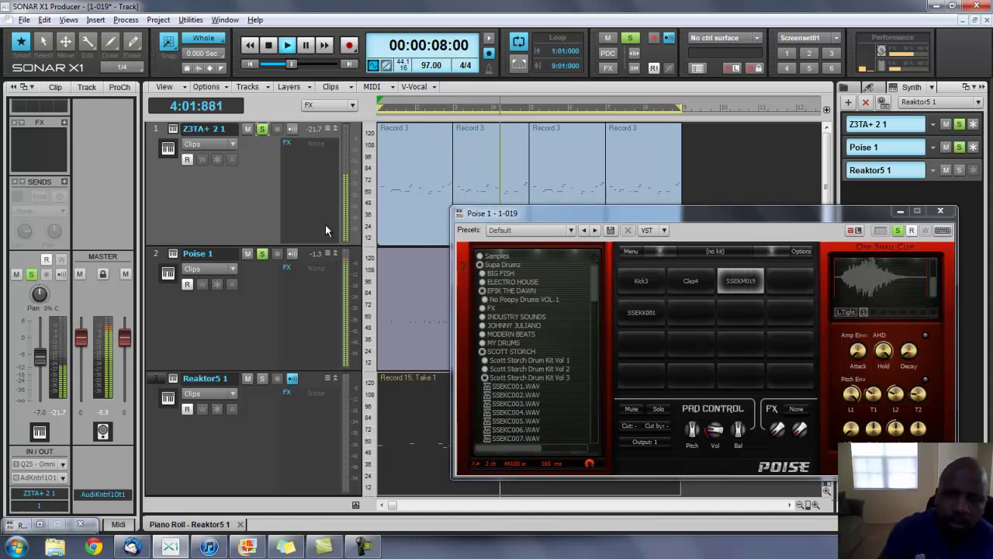
{"action": "key", "text": "space"}
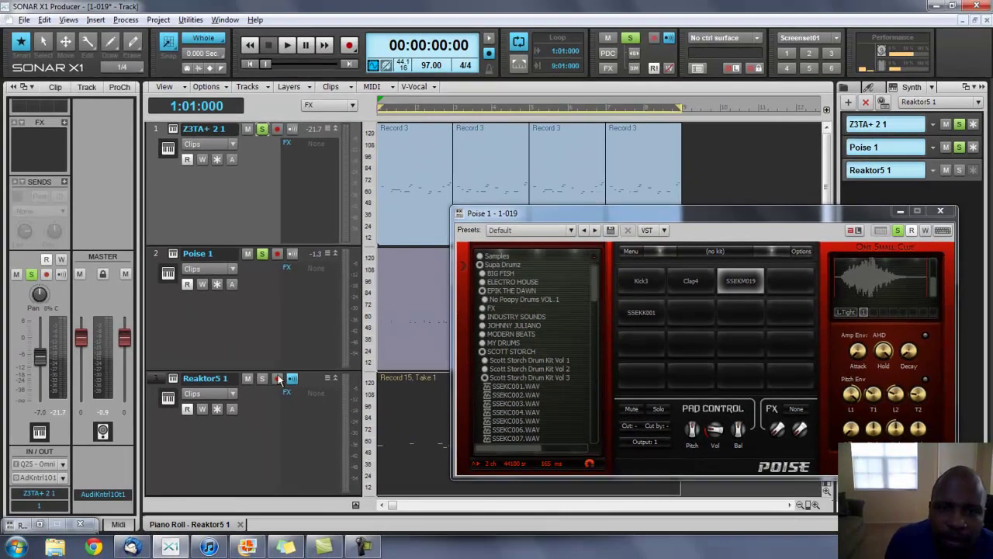
Step: Close the Poise 1 window and unsolo the Poise 1 and Z3TA+ 2 1 tracks
{"action": "left_click", "coordinate": [939, 211]}
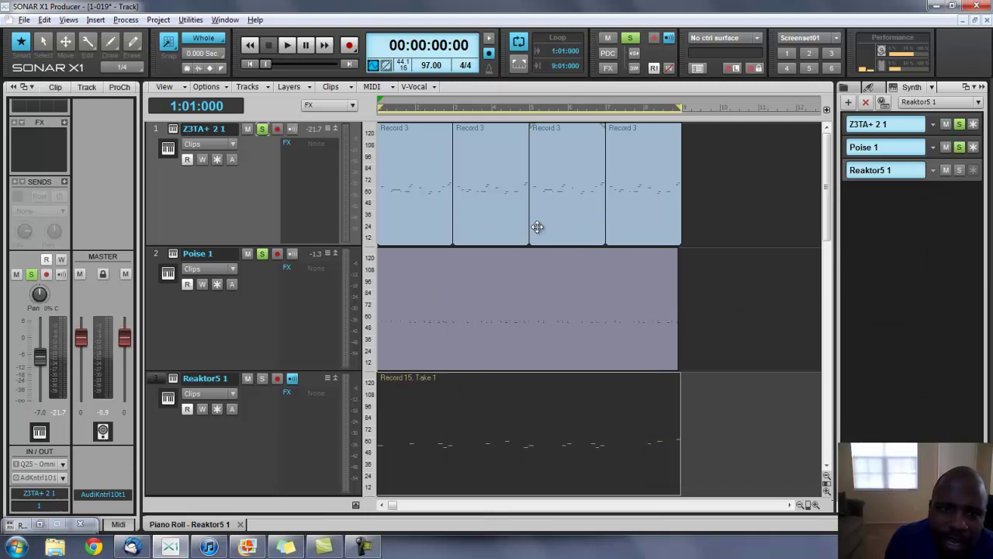
{"action": "left_click", "coordinate": [262, 253]}
{"action": "left_click", "coordinate": [263, 129]}
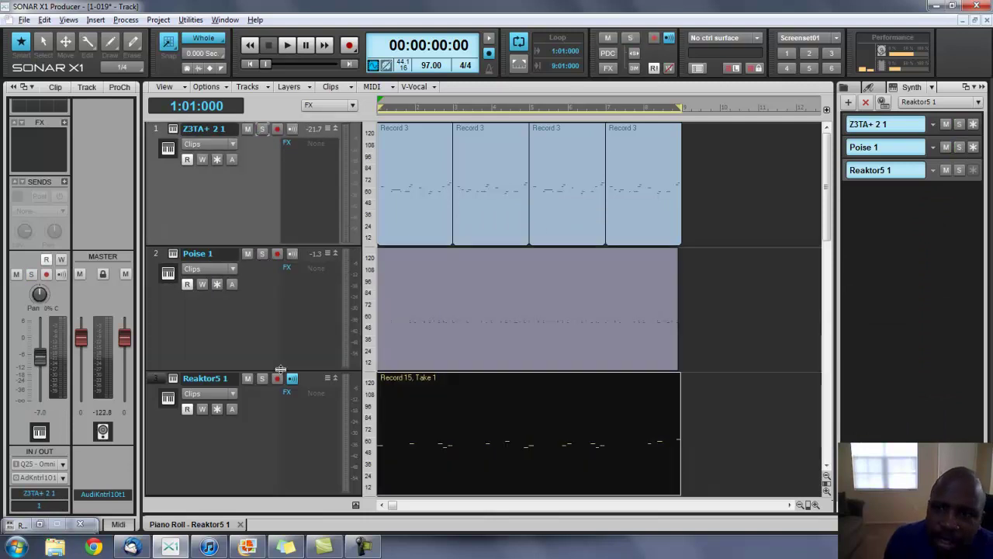
Step: Open the Reaktor5 1 synth, audition the Stab Bass 3 preset with the track soloed, and minimize its unsoloed window when done
{"action": "left_click", "coordinate": [172, 379]}
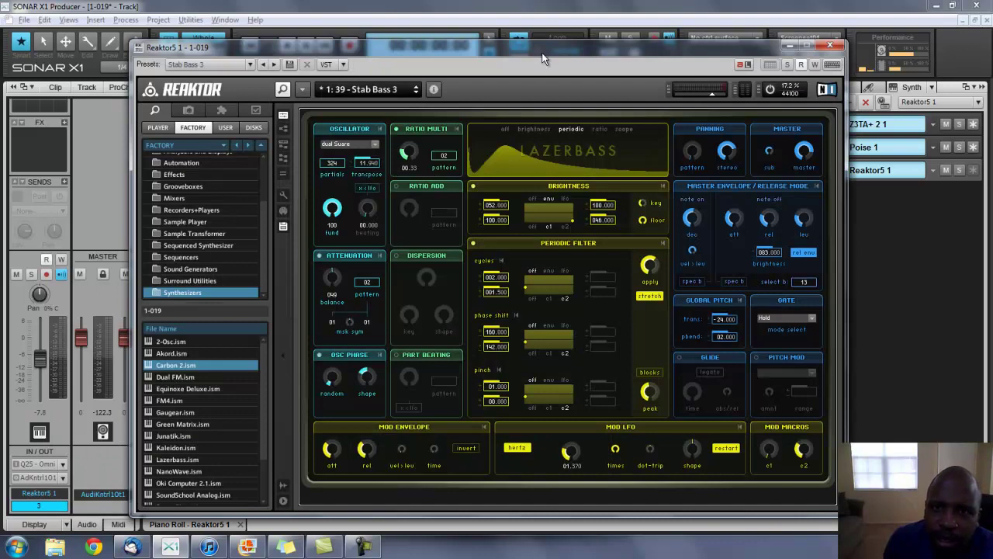
{"action": "left_click_drag", "start_coordinate": [547, 45], "coordinate": [550, 36]}
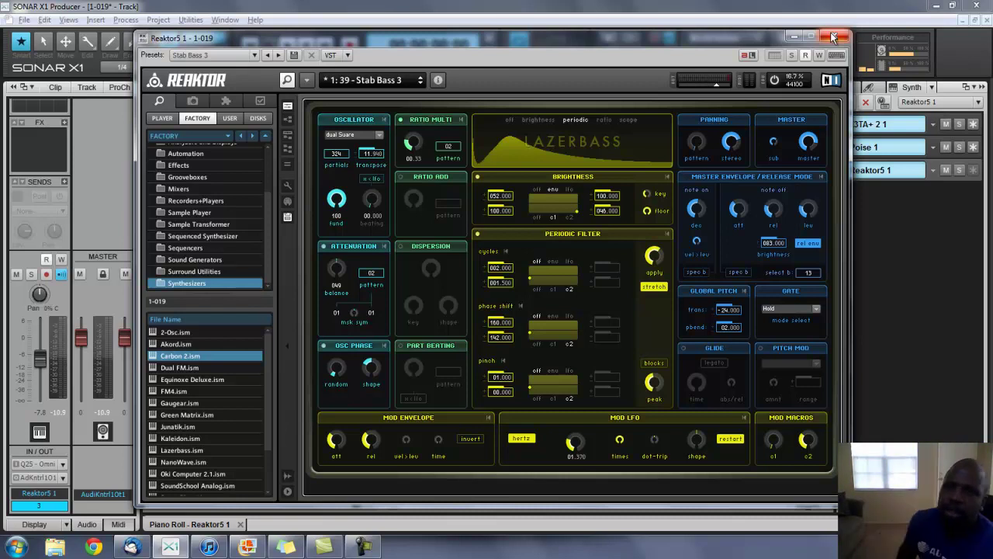
{"action": "left_click_drag", "start_coordinate": [675, 37], "coordinate": [636, 29]}
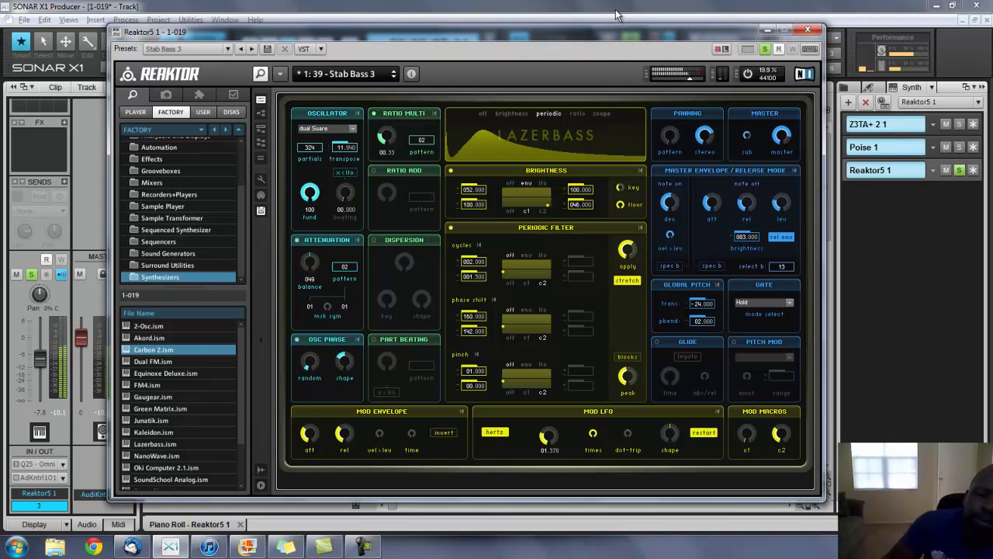
{"action": "left_click", "coordinate": [768, 30]}
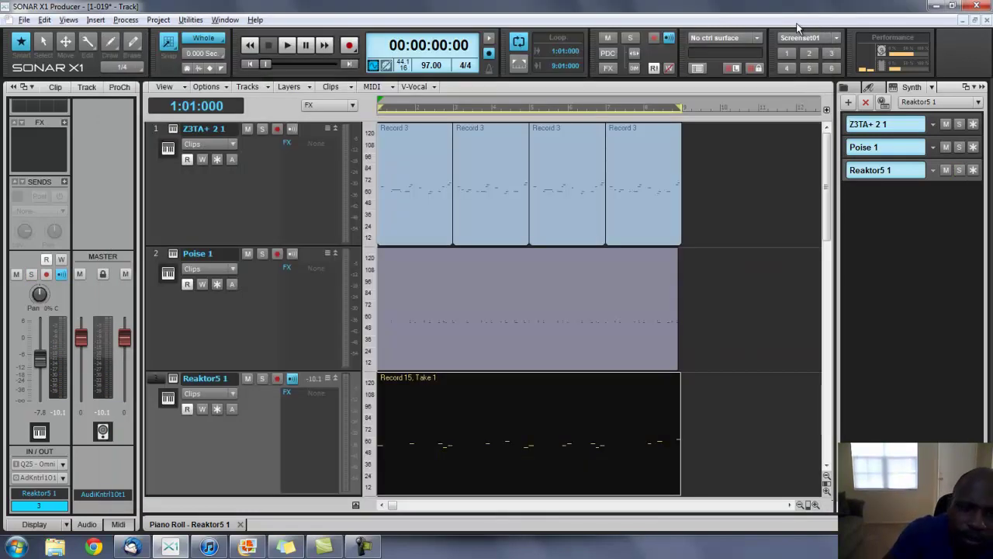
Step: Play the Z3TA+, Poise and Reaktor5 tracks together from the start and stop playback
{"action": "key", "text": "space"}
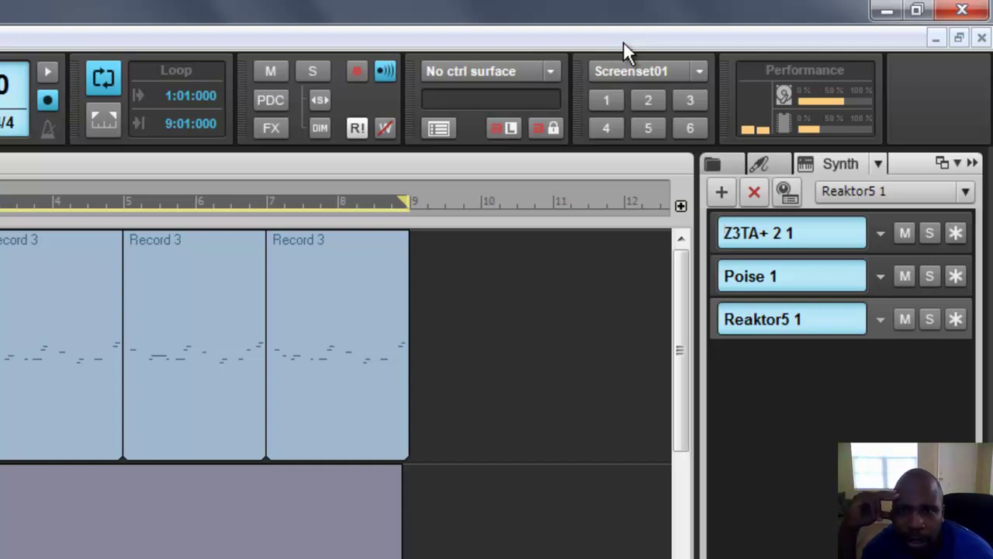
{"action": "key", "text": "space"}
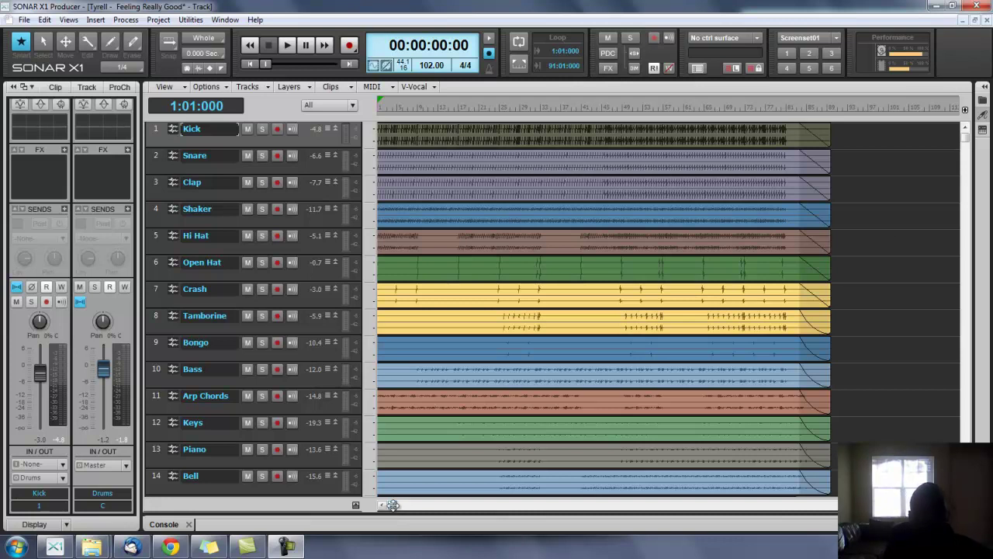
Step: Play the multitrack Feeling Really Good project from its beginning and stop playback after listening to the mix
{"action": "left_click", "coordinate": [845, 268]}
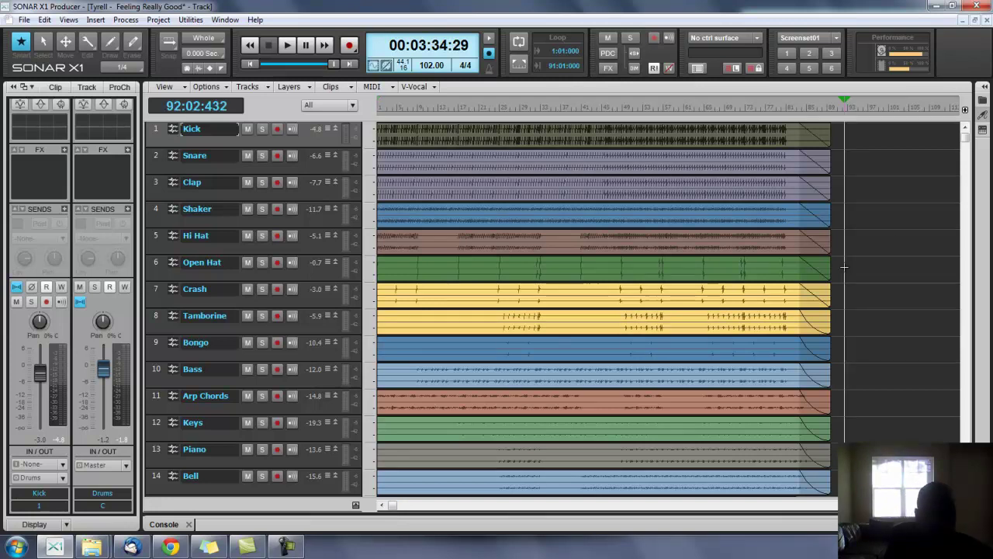
{"action": "key", "text": "w"}
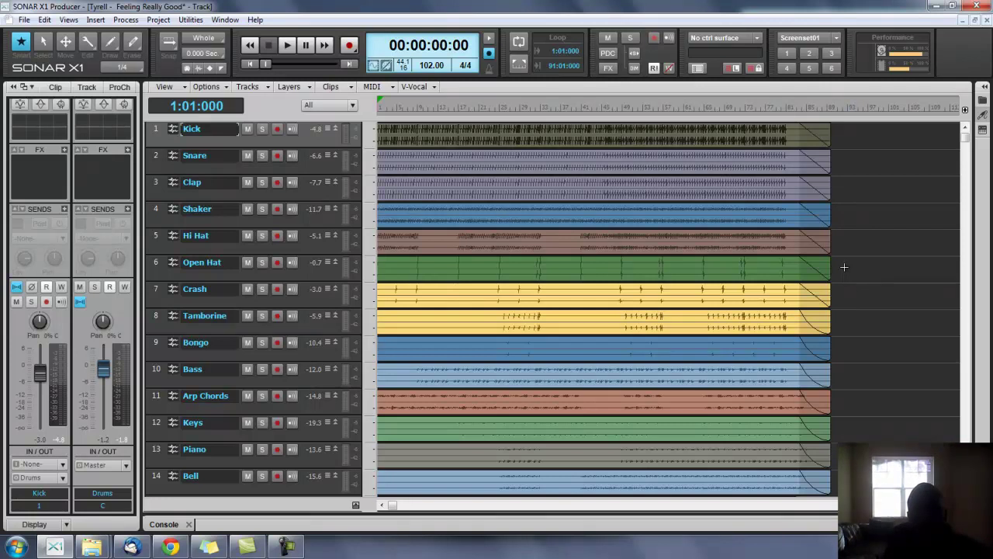
{"action": "key", "text": "space"}
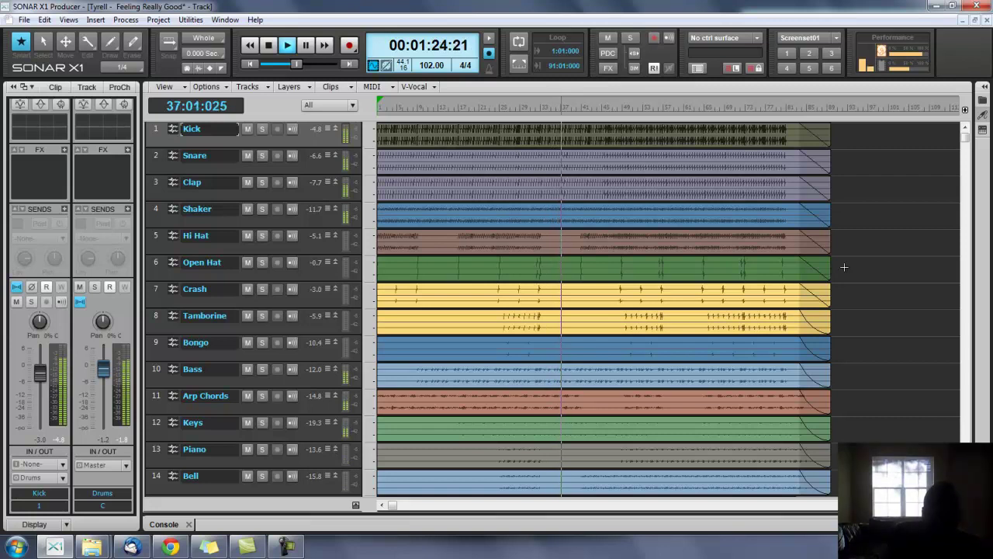
{"action": "key", "text": "space"}
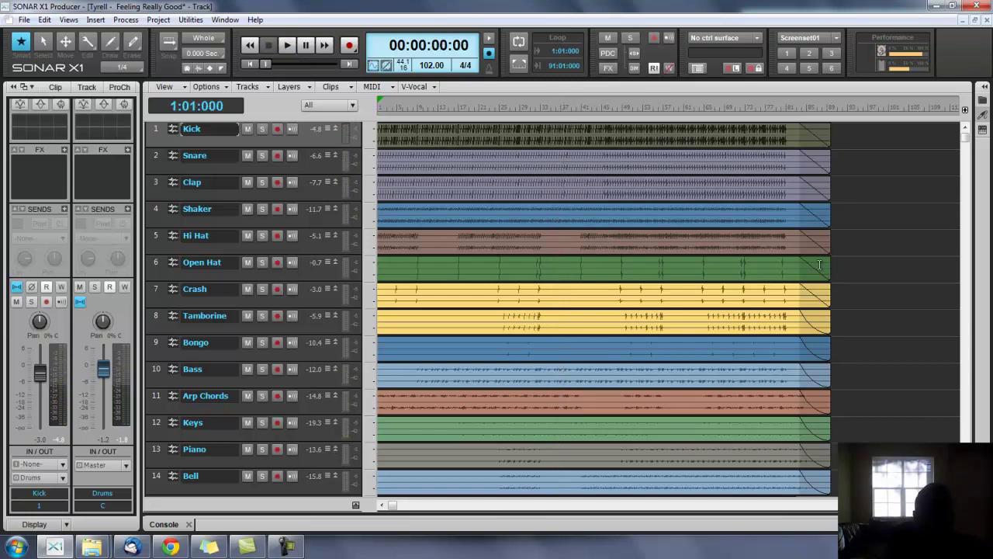